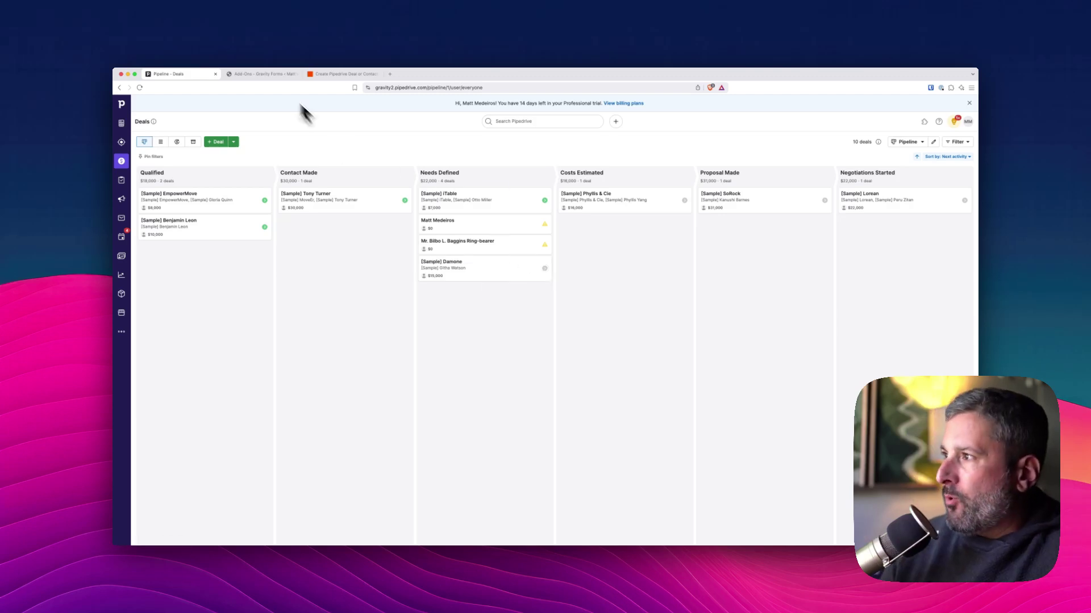
Review the Gravity Forms Zapier settings and the REST API page with its API keys
left_click(261, 74)
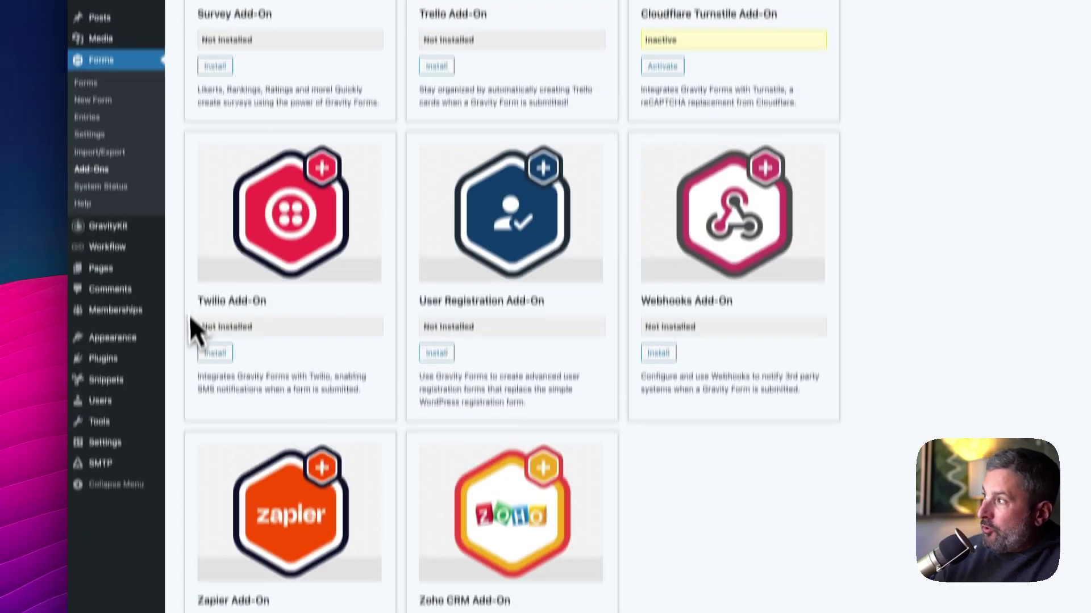
left_click(112, 168)
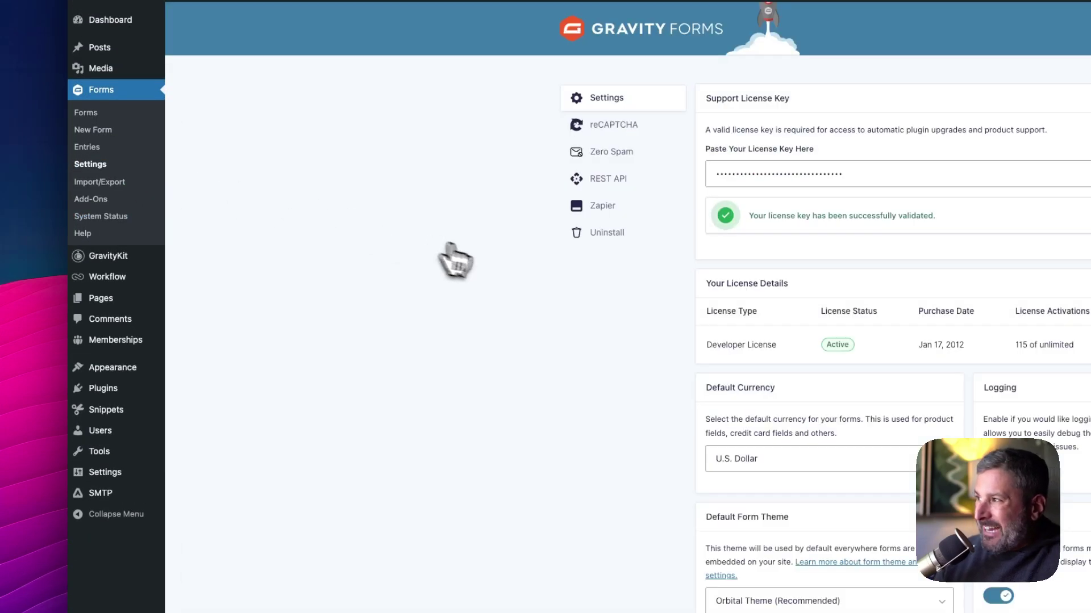
left_click(396, 243)
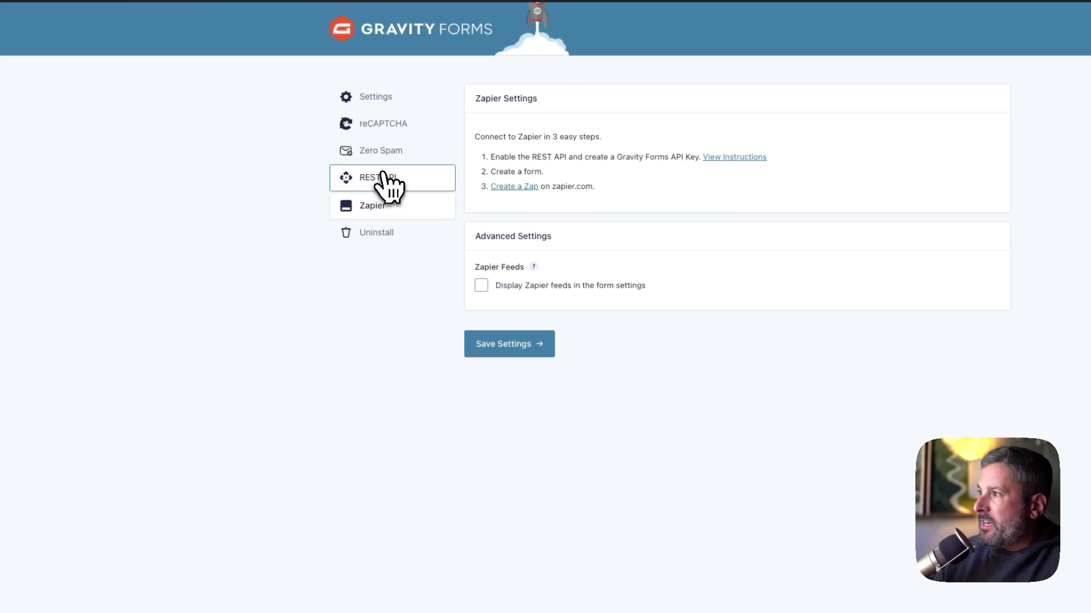
left_click(410, 202)
scroll(612, 419, "down", 3)
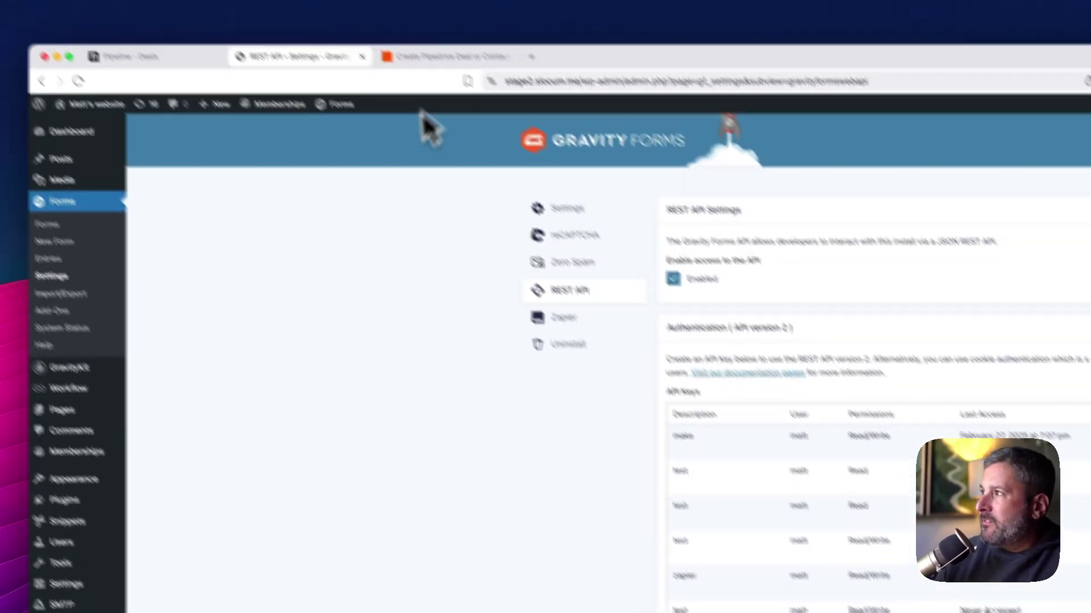
left_click(462, 55)
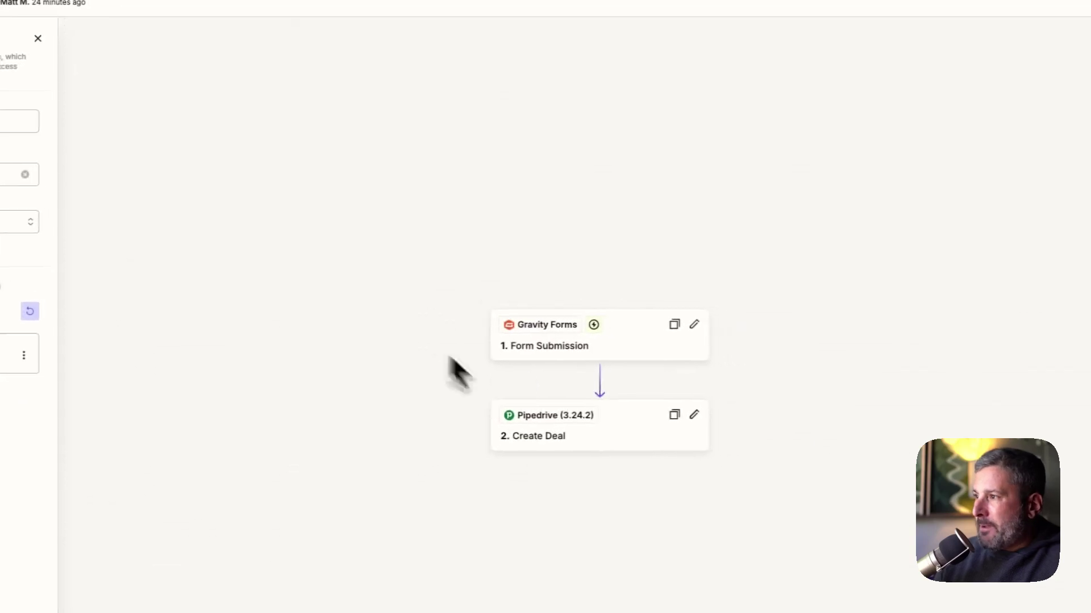
Open the Gravity Forms Form Submission trigger and switch the published Zap to an editable draft
left_click(623, 355)
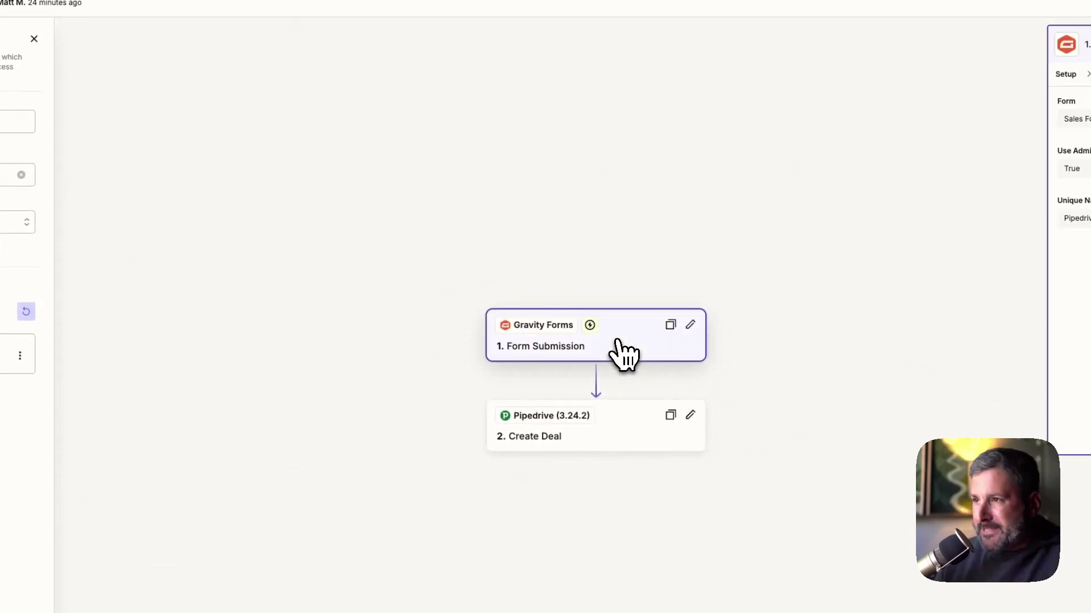
left_click(1065, 73)
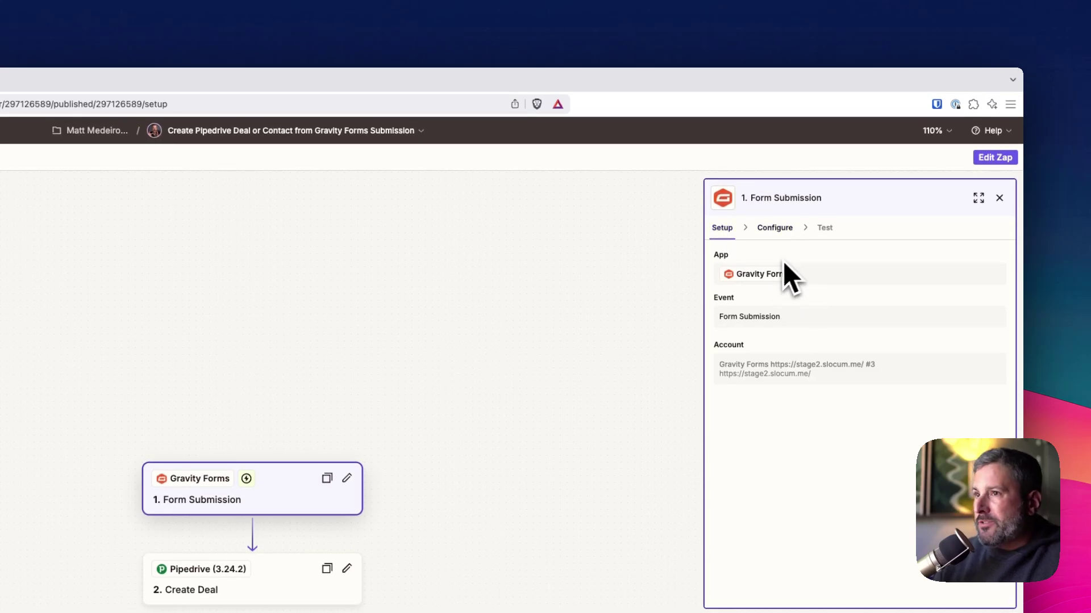
left_click(1004, 161)
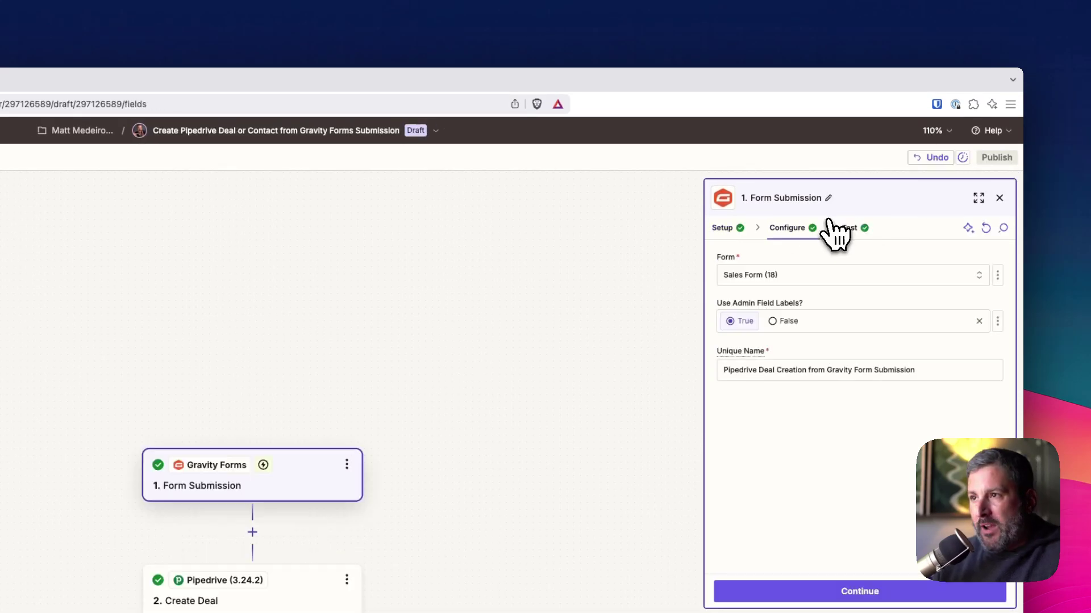
Confirm the trigger's Form setting watches Sales Form (18)
left_click(803, 276)
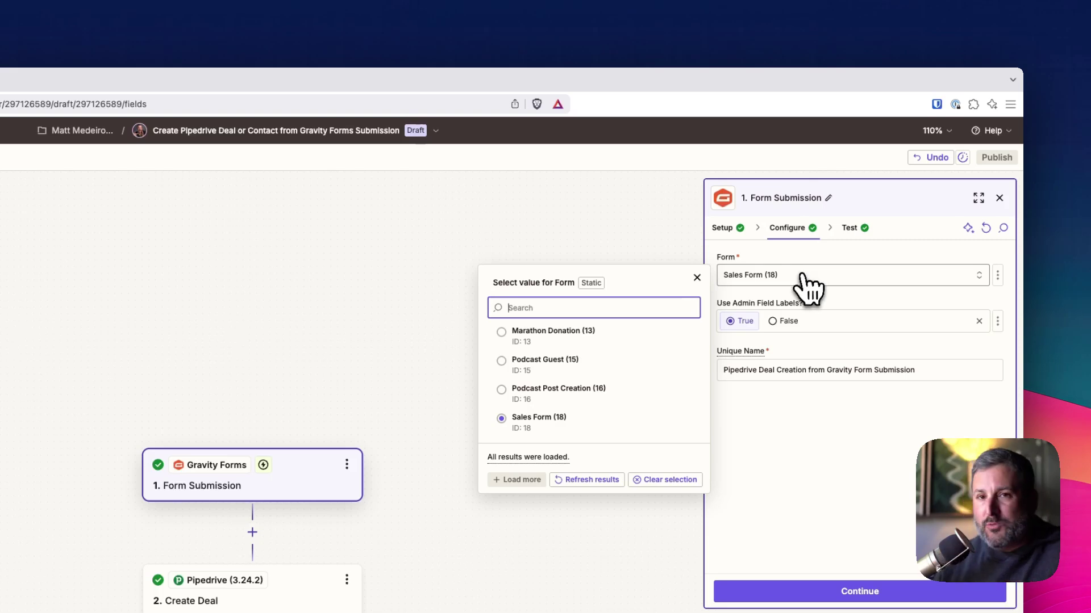
left_click(740, 234)
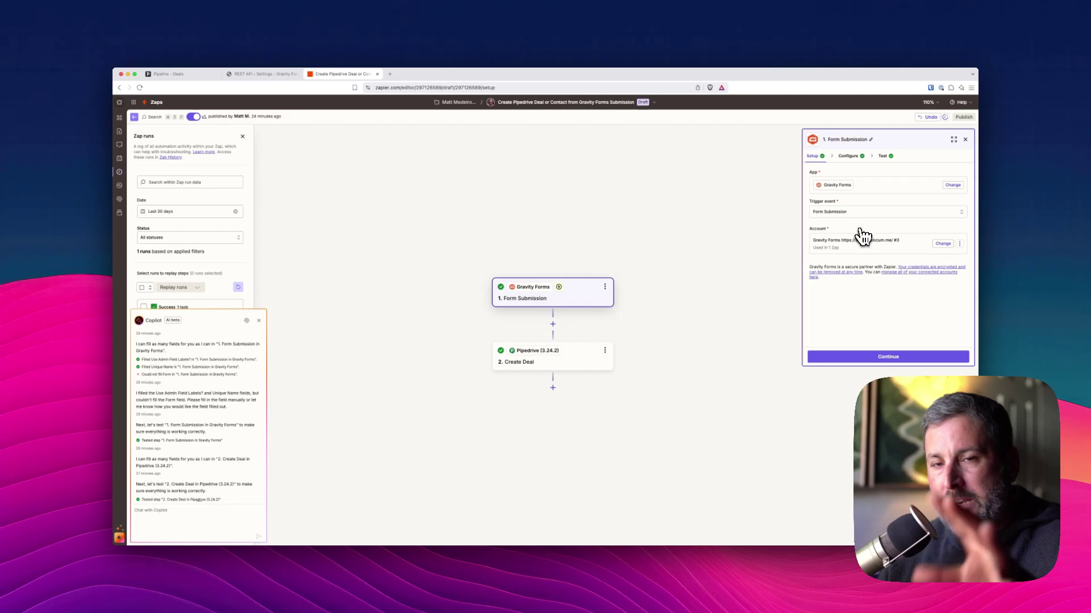
left_click(903, 357)
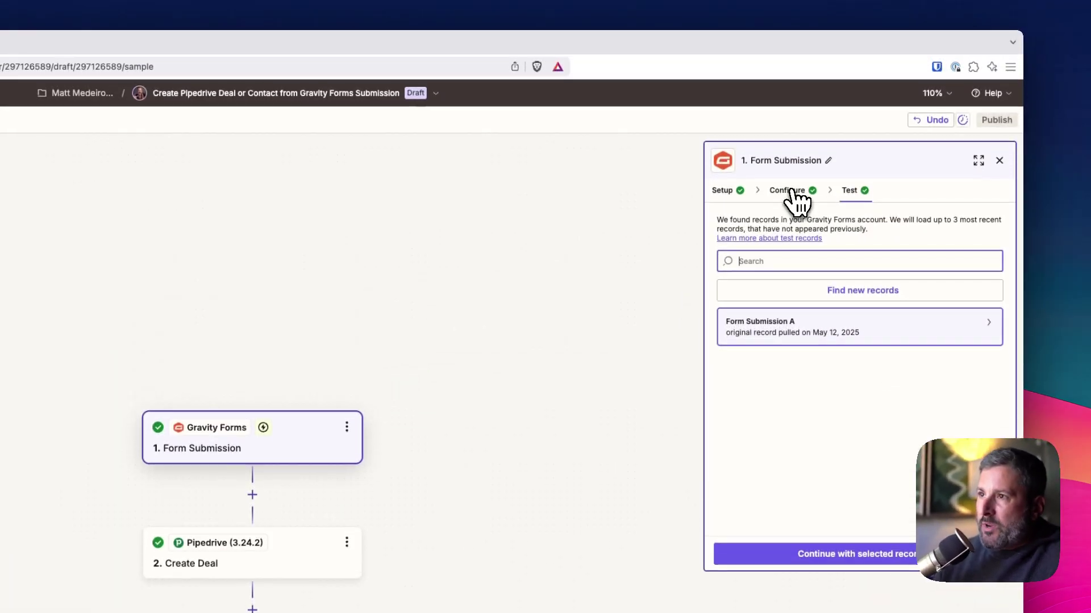
left_click(791, 192)
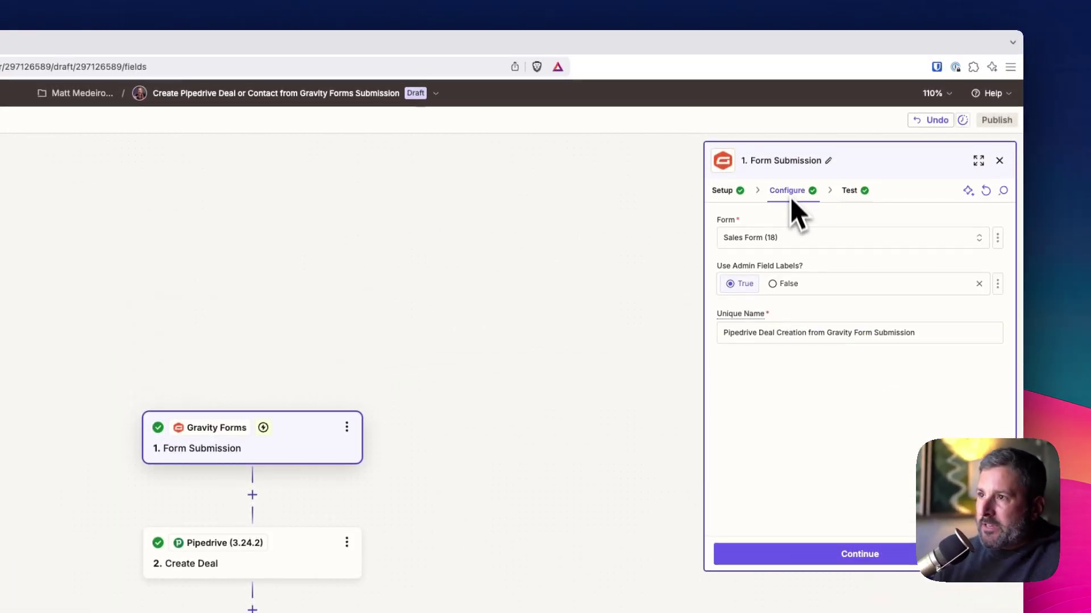
left_click(801, 239)
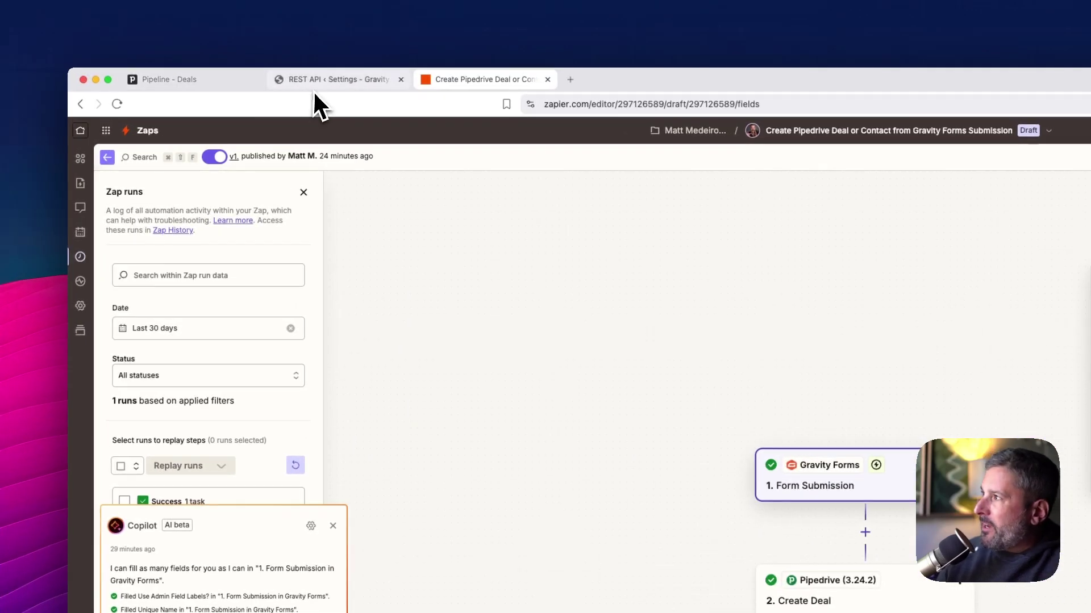
Review Sales Form's Name, Email, Budget Range and Comments fields in the form editor, then return to Zapier
left_click(314, 87)
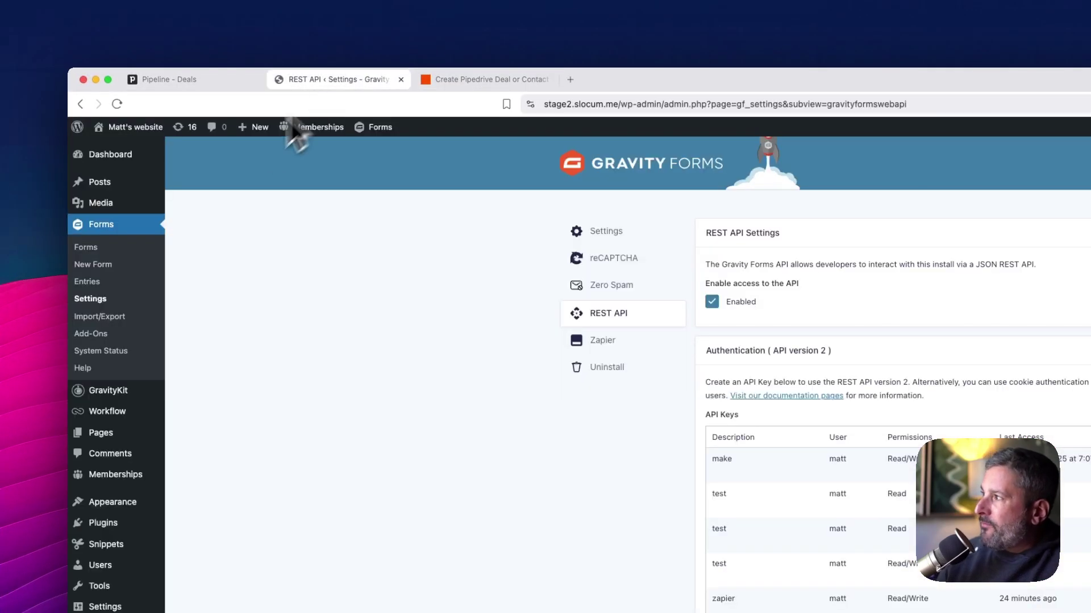
left_click(113, 250)
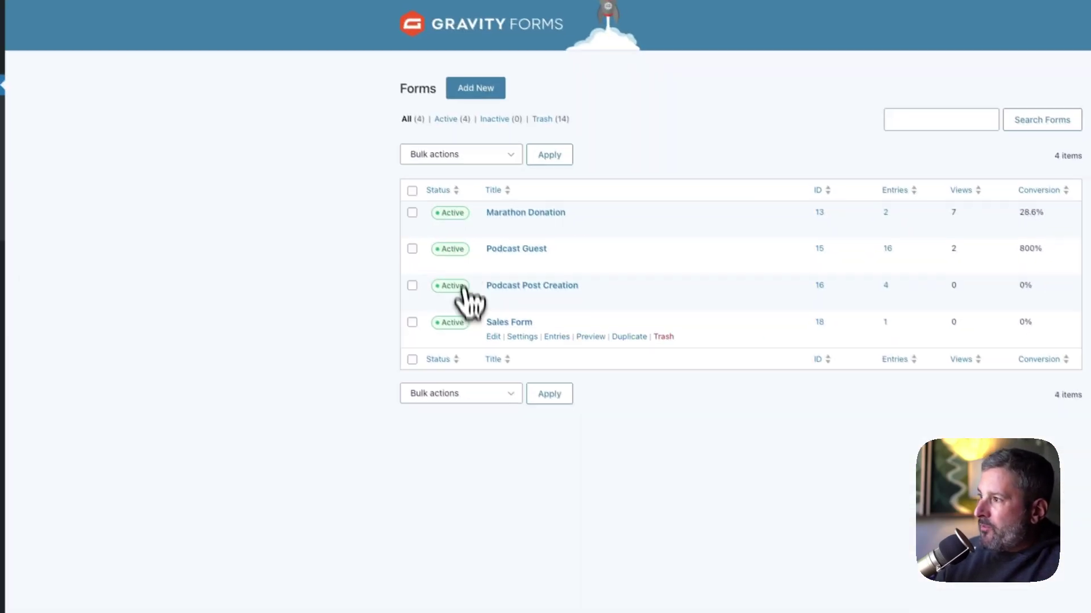
left_click(625, 452)
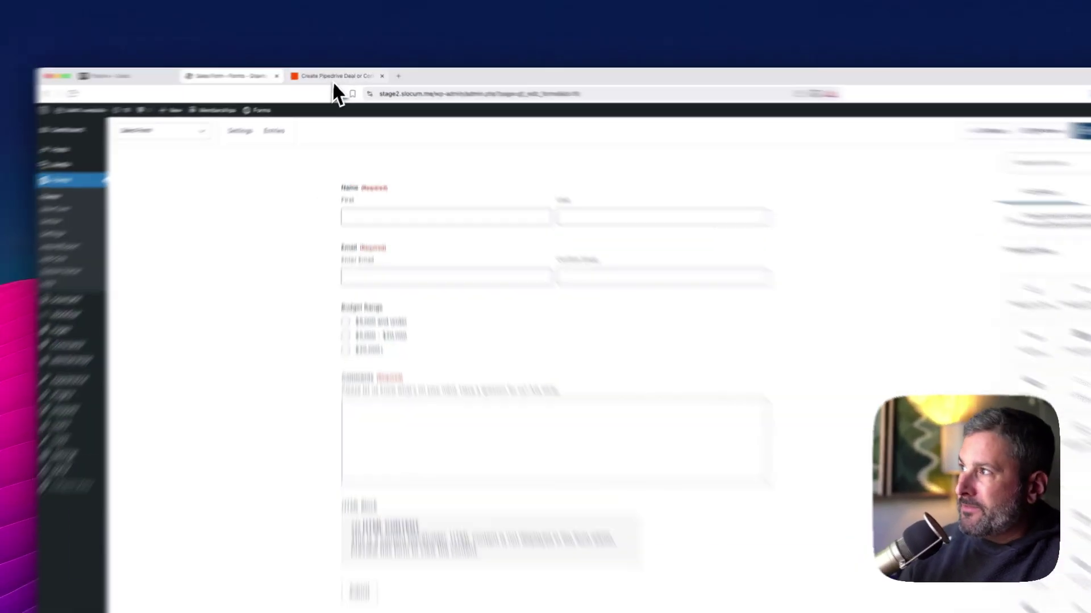
left_click(344, 73)
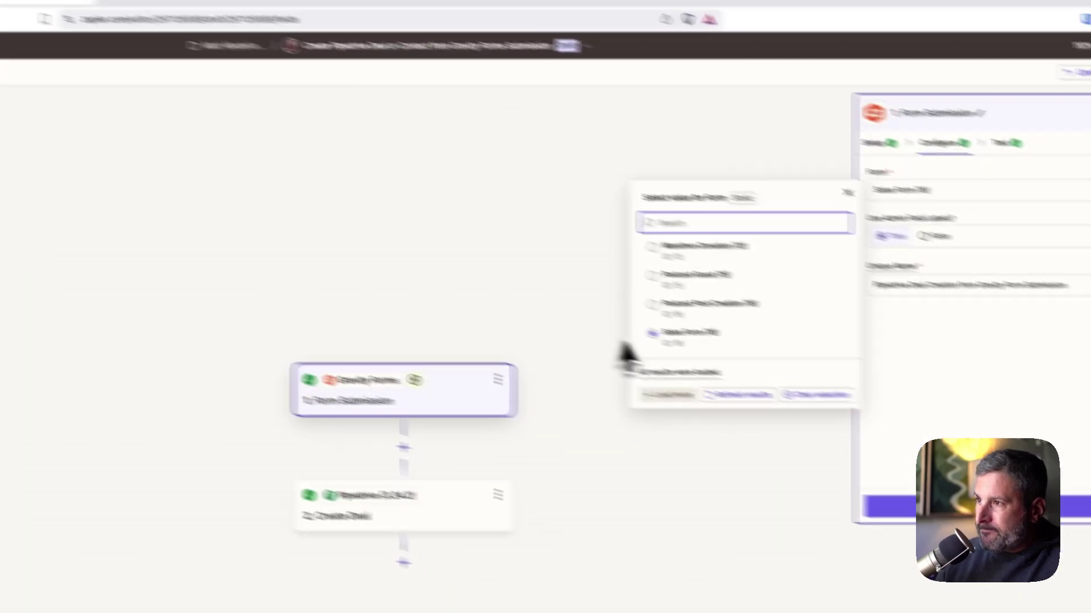
Keep Sales Form (18) as the trigger and use the found Form Submission A as test data
left_click(690, 333)
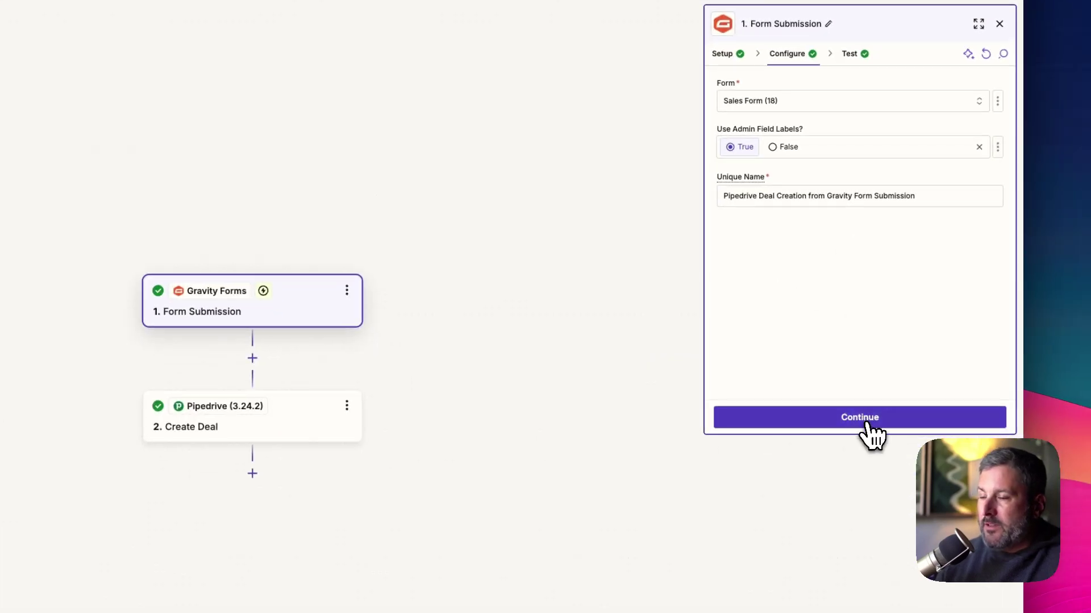
left_click(860, 418)
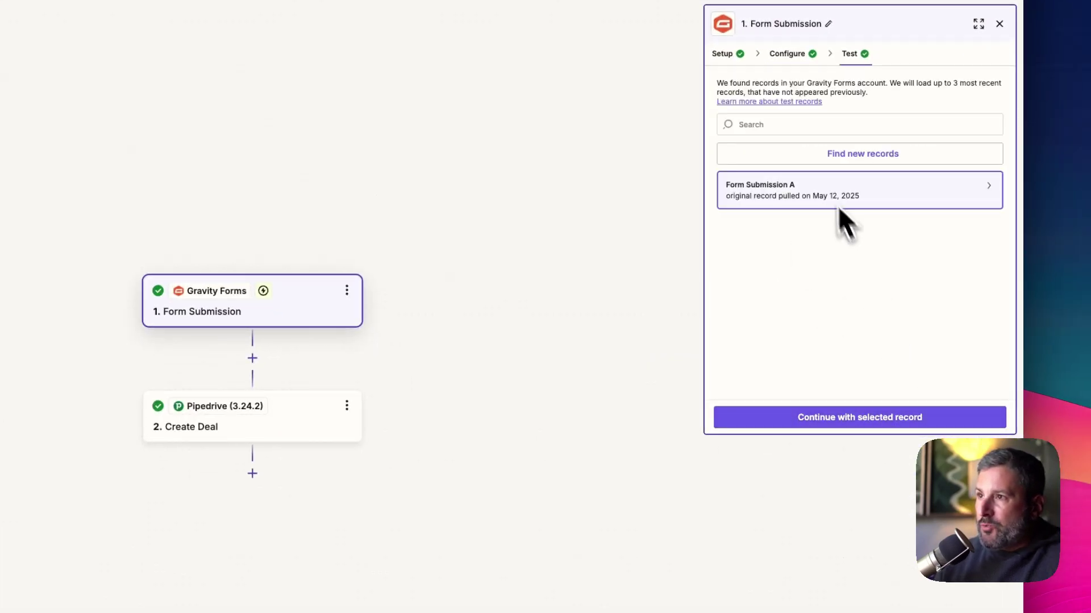
left_click(896, 430)
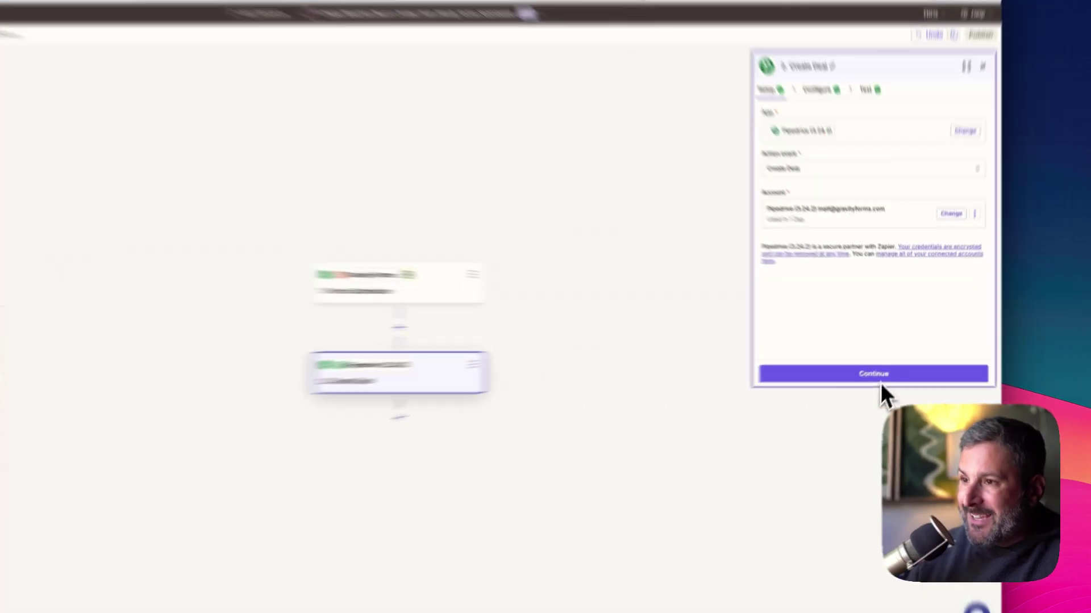
Set the Create Deal step's Deal Value to the Gravity Forms Budget Range answer ($20,000+)
left_click(882, 356)
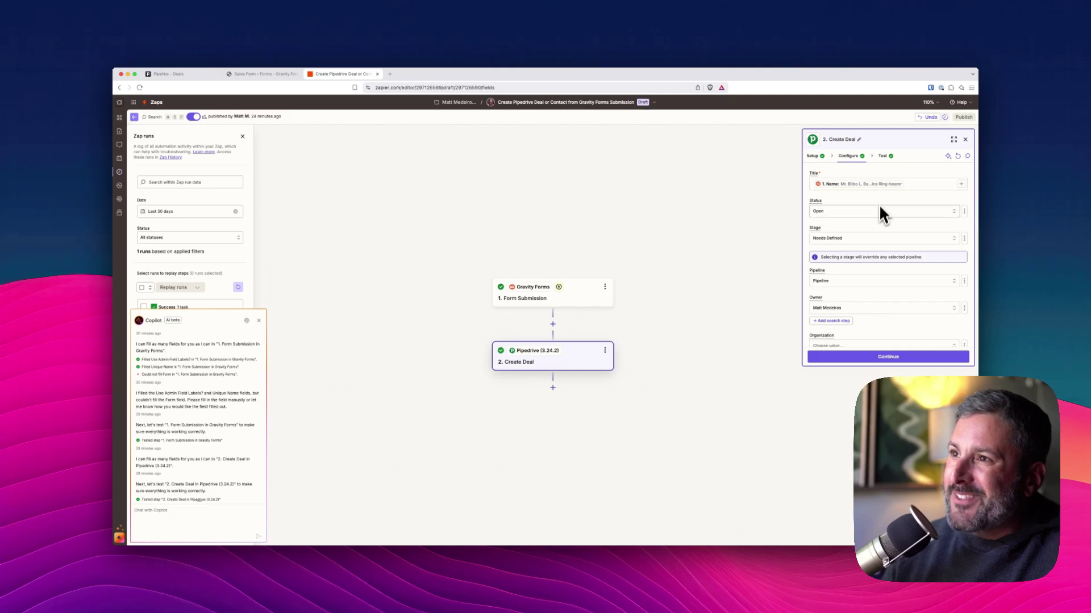
scroll(878, 221, "down", 1)
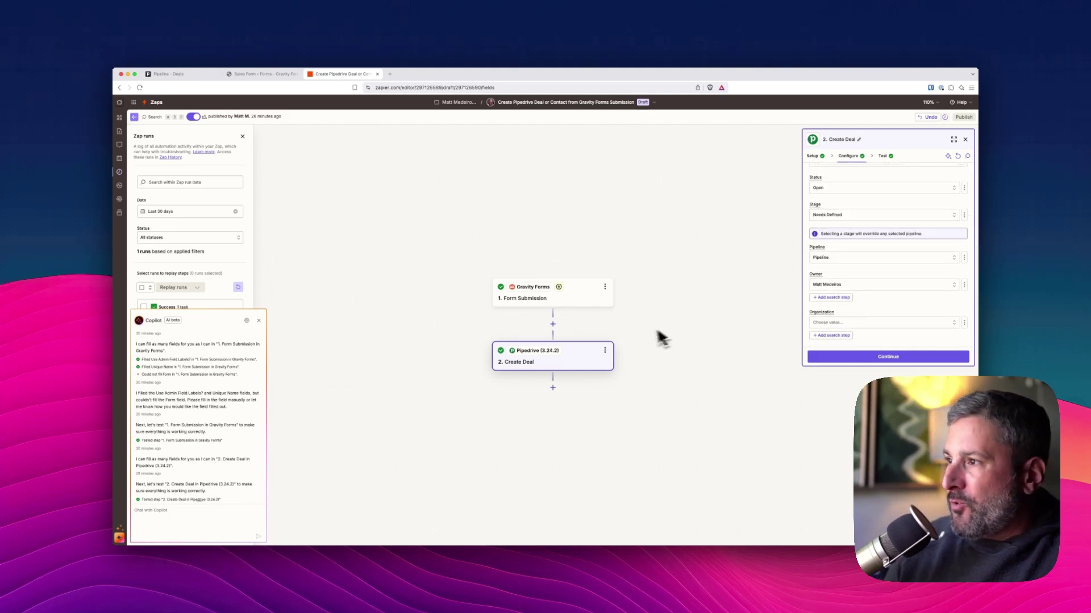
scroll(869, 278, "down", 5)
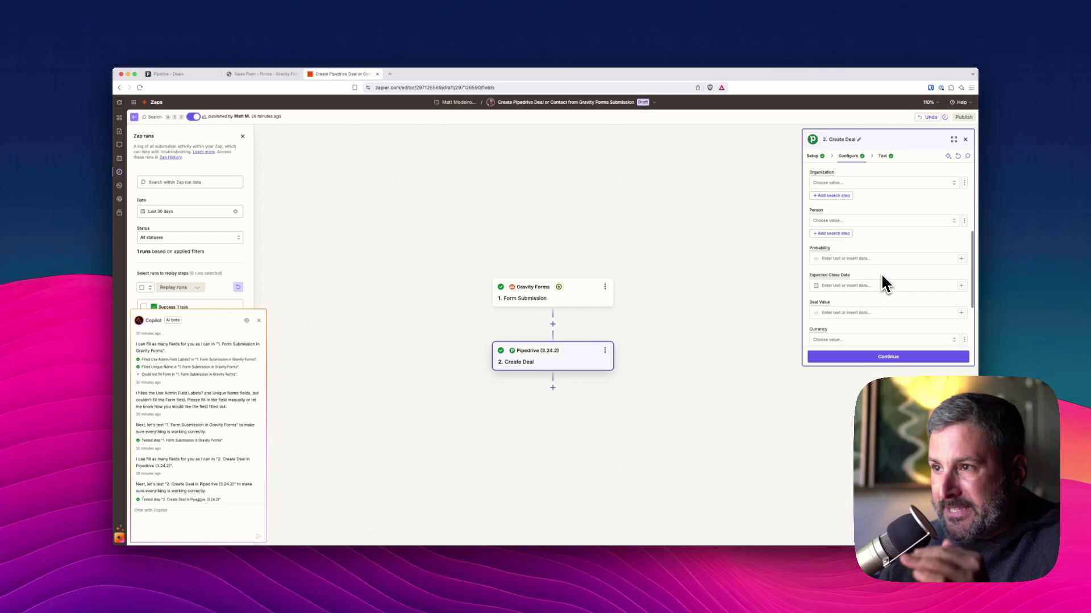
scroll(881, 273, "down", 1)
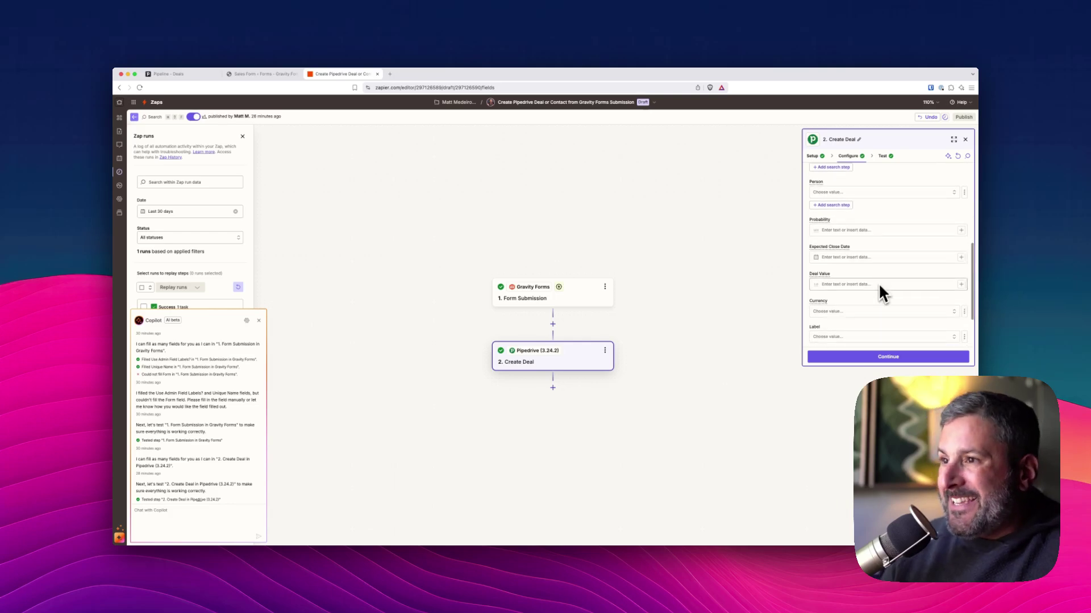
left_click(840, 284)
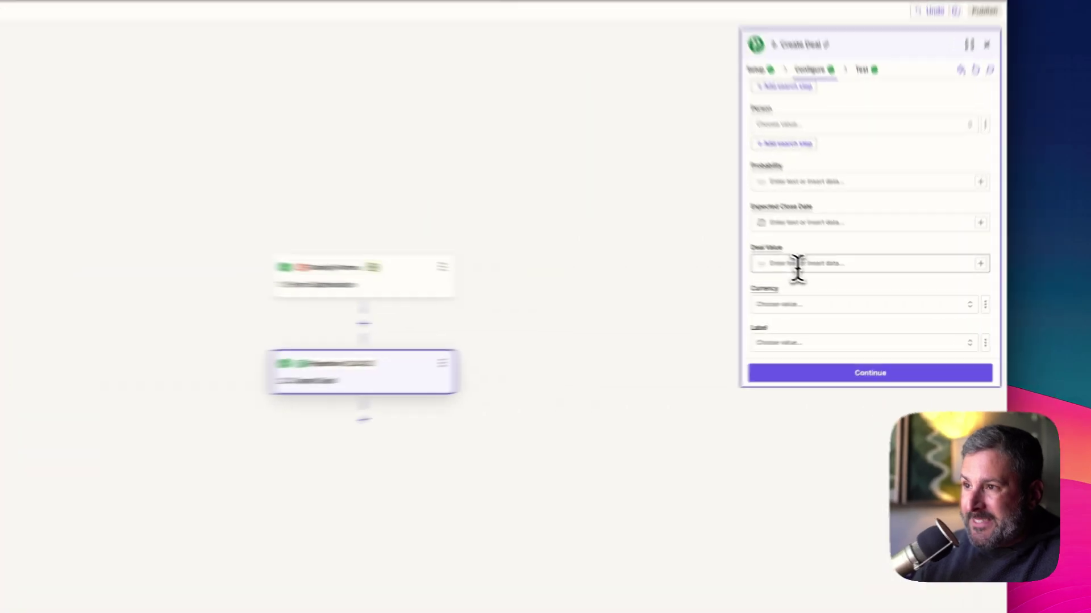
left_click(991, 251)
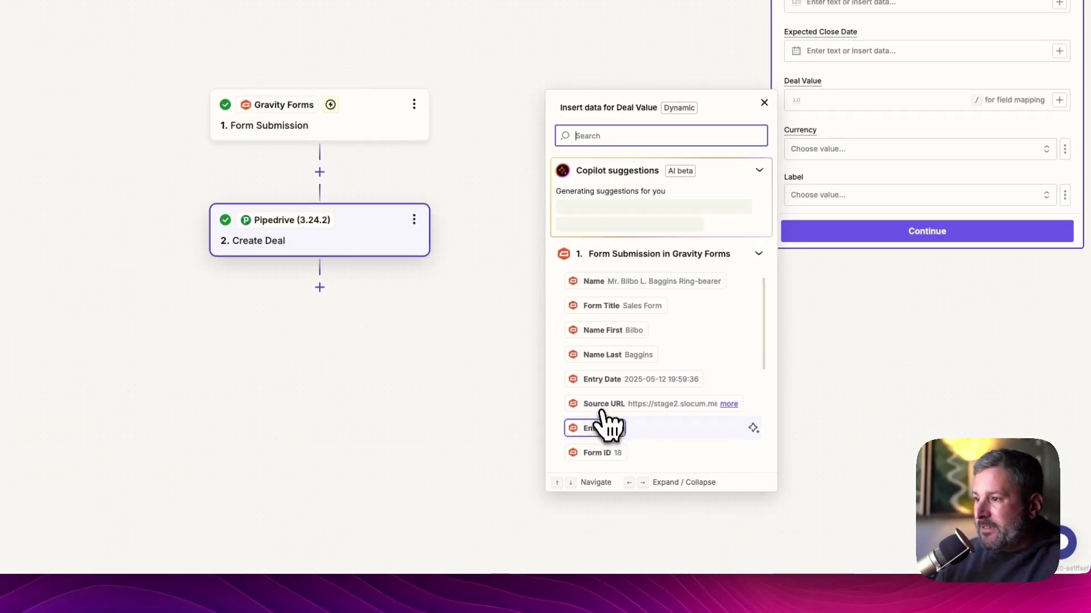
scroll(605, 429, "down", 5)
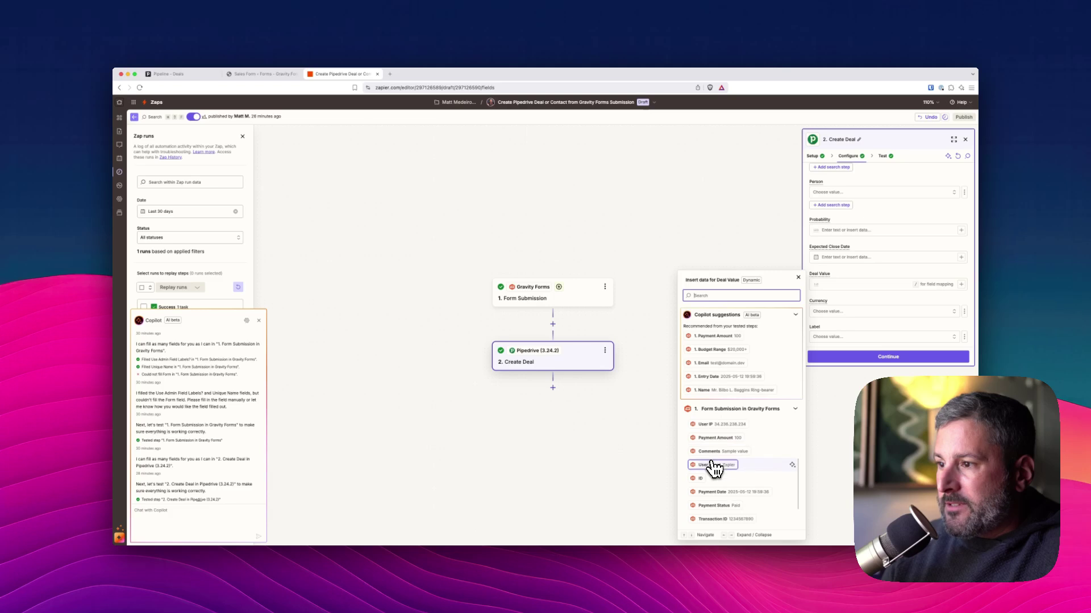
scroll(715, 469, "up", 2)
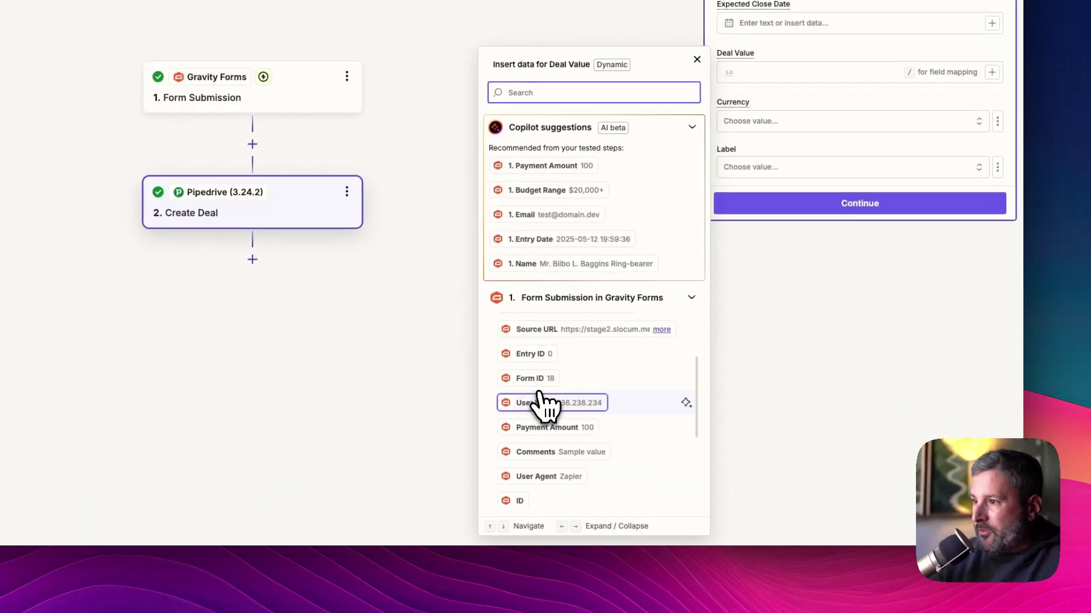
scroll(545, 403, "down", 3)
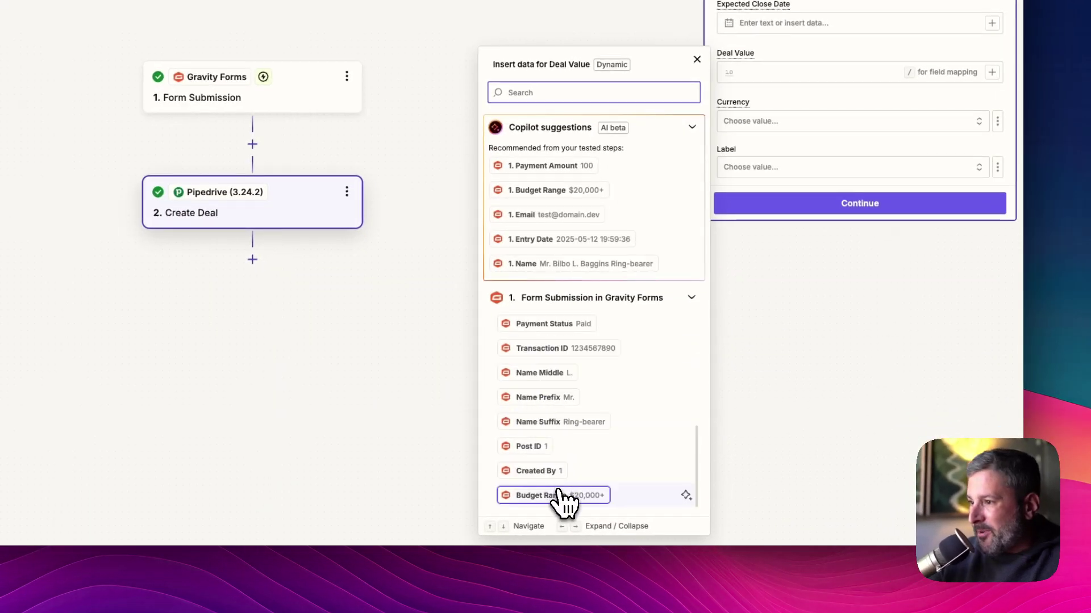
left_click(567, 499)
left_click(826, 339)
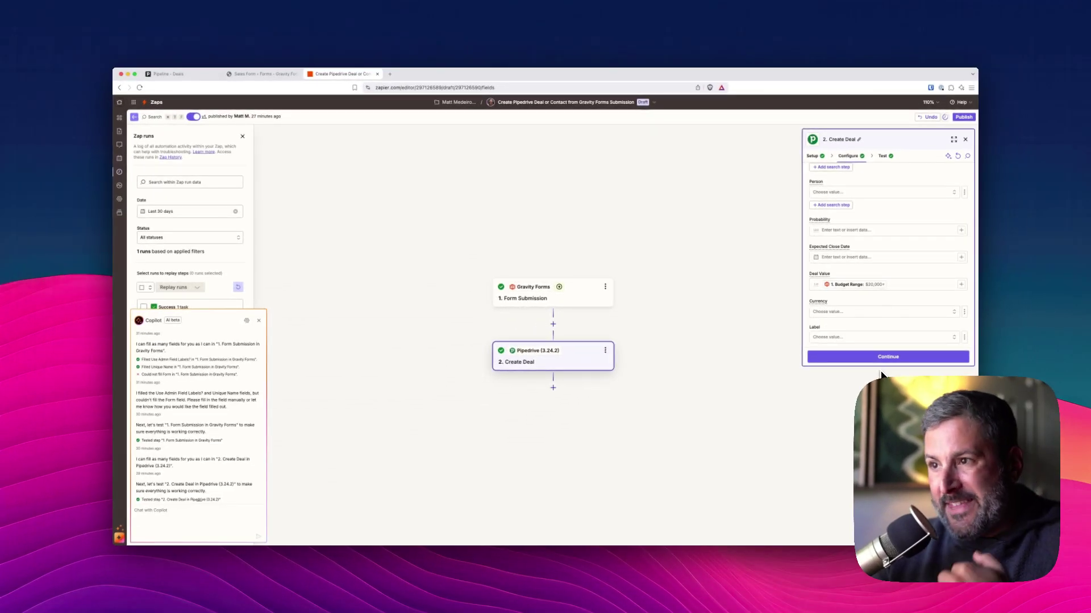
Publish the updated Zap, confirming it replaces the live version
left_click(891, 358)
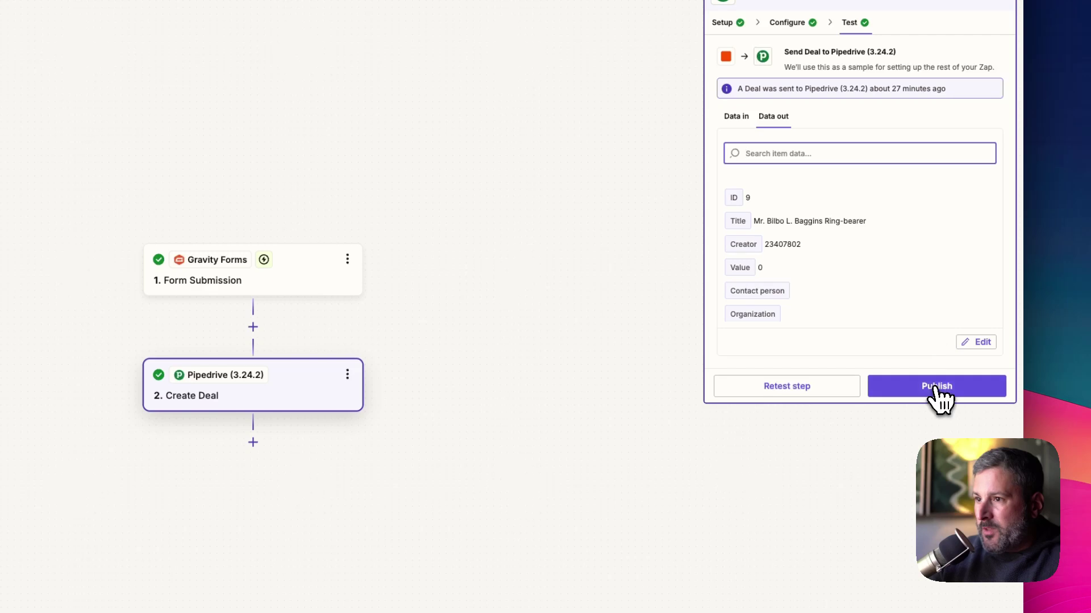
left_click(934, 390)
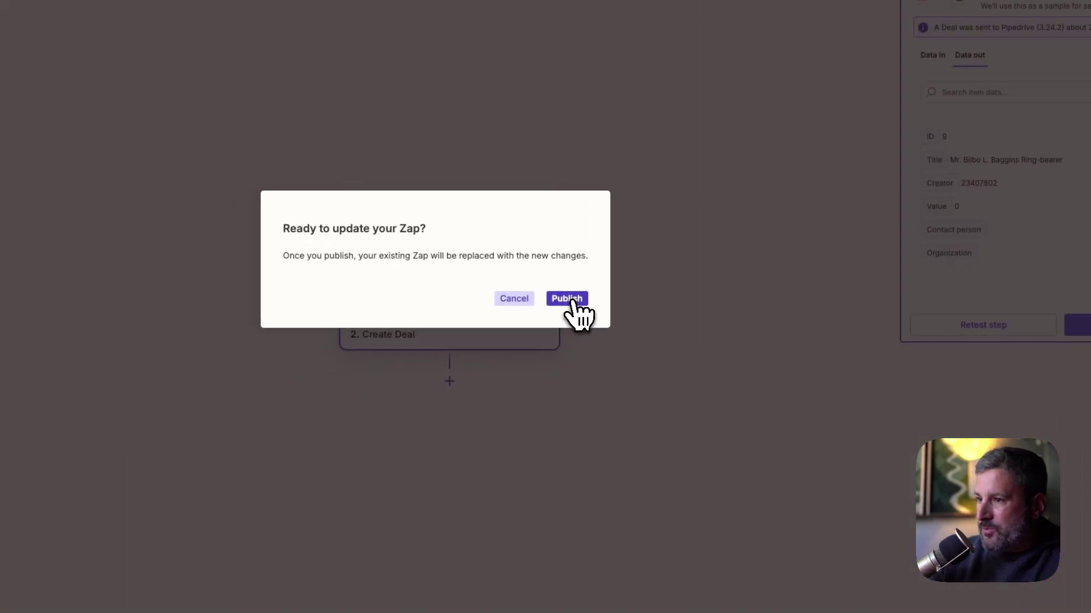
left_click(568, 299)
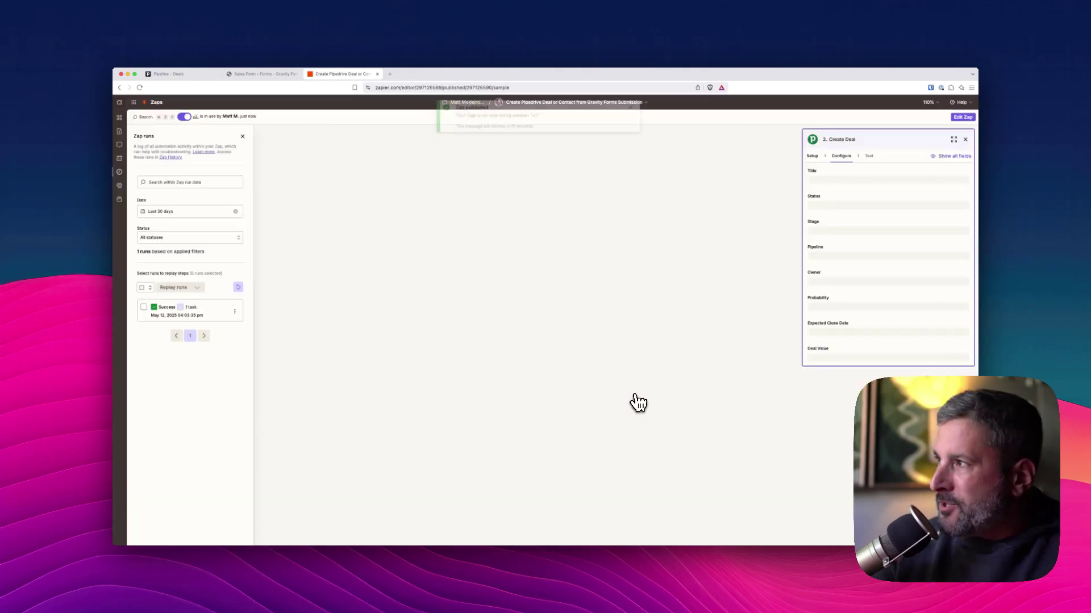
Open the Sales Leads page that embeds the Sales Form on the WordPress site
left_click(263, 74)
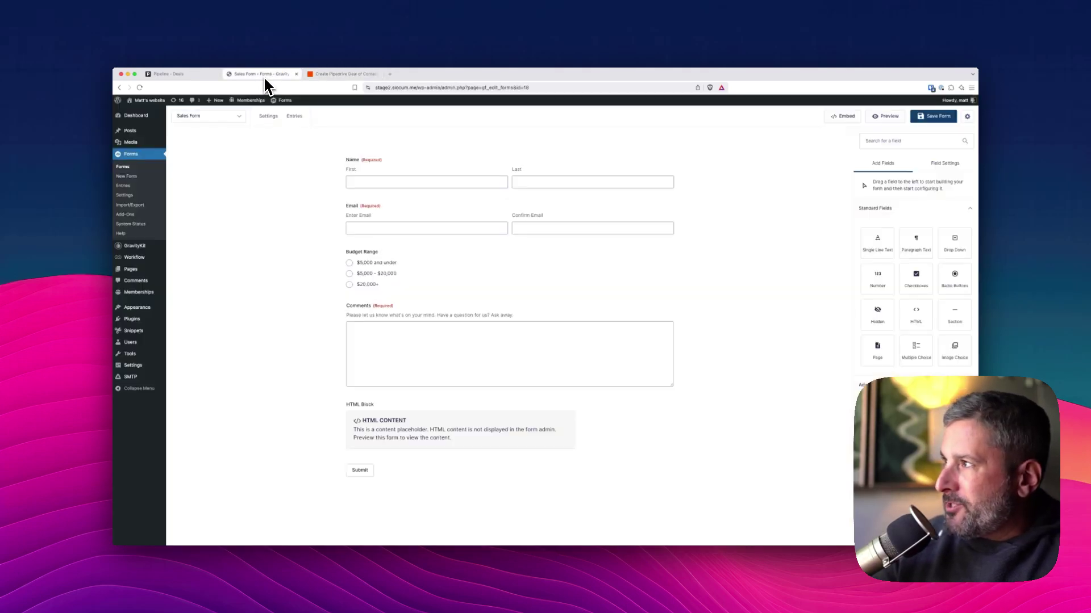
left_click(845, 118)
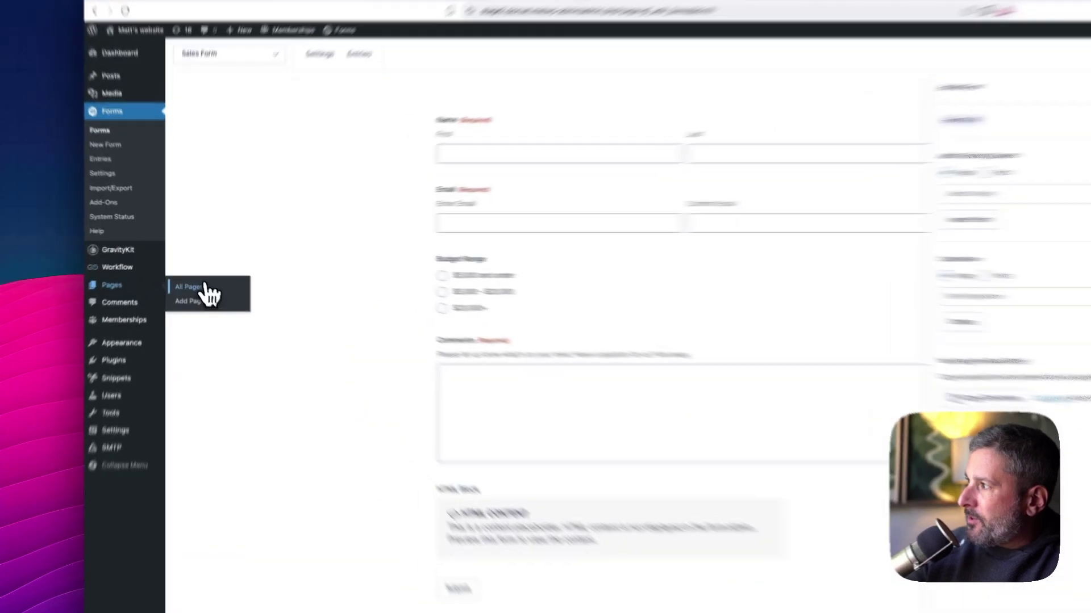
left_click(188, 270)
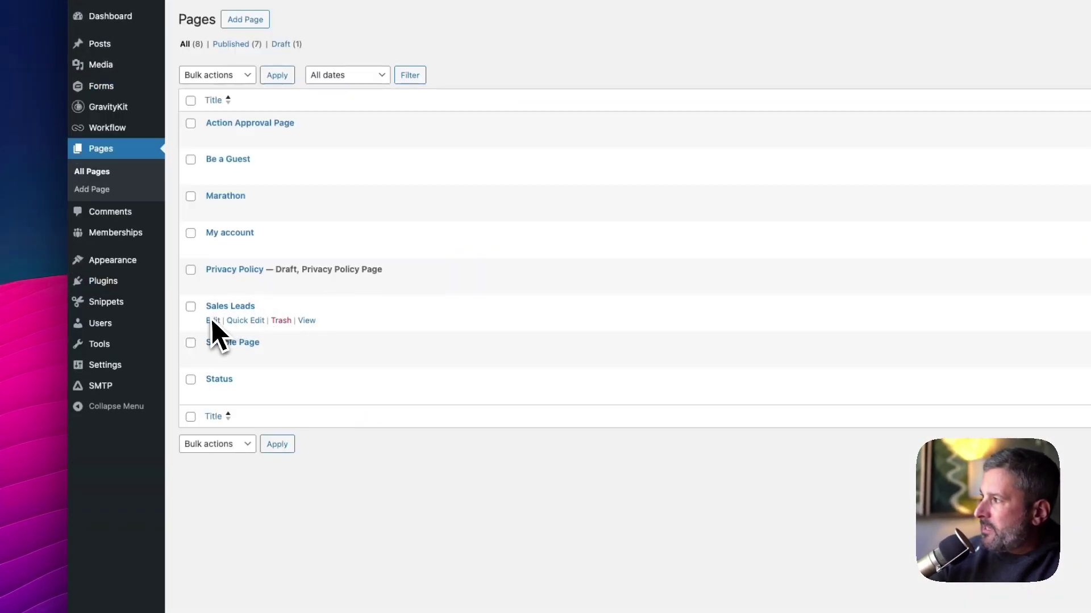
left_click(310, 322)
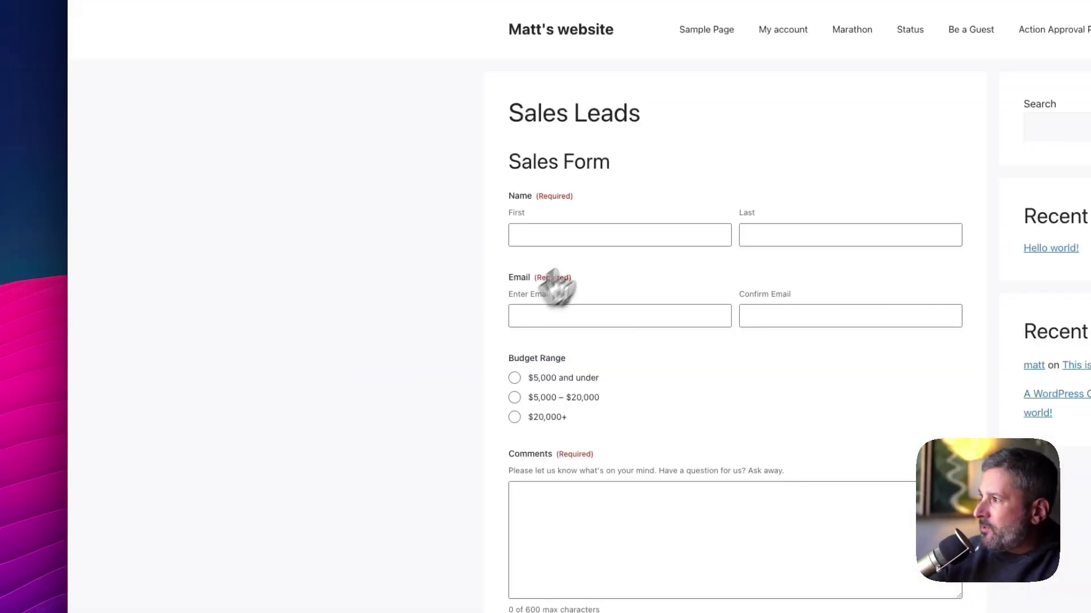
Fill in the lead's first name and e-mail, choose the $20,000+ budget, add a comment, and submit
left_click(574, 238)
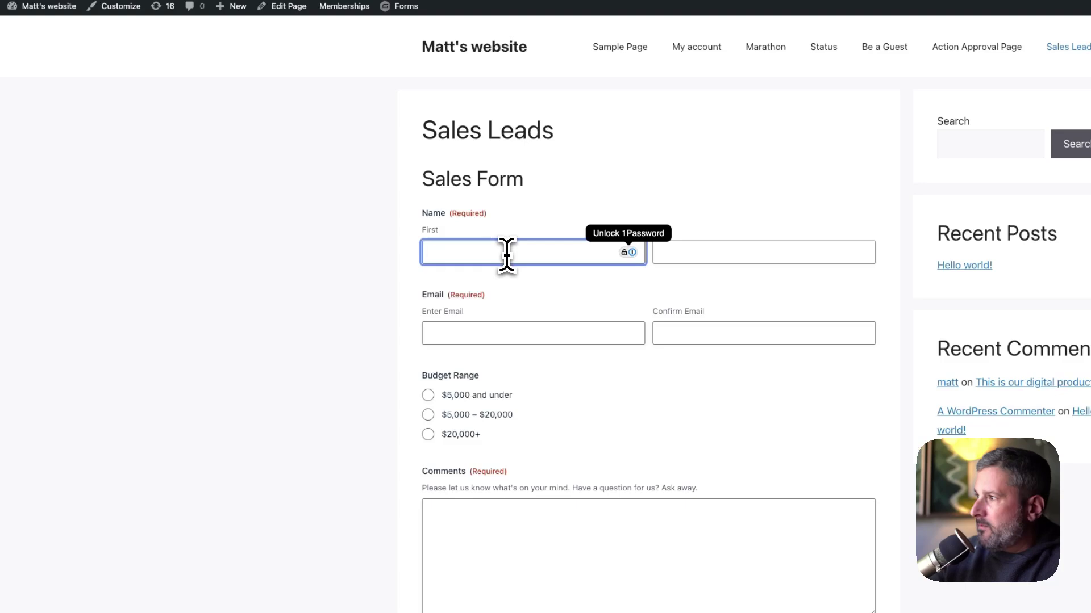
type("Bob")
key("Tab")
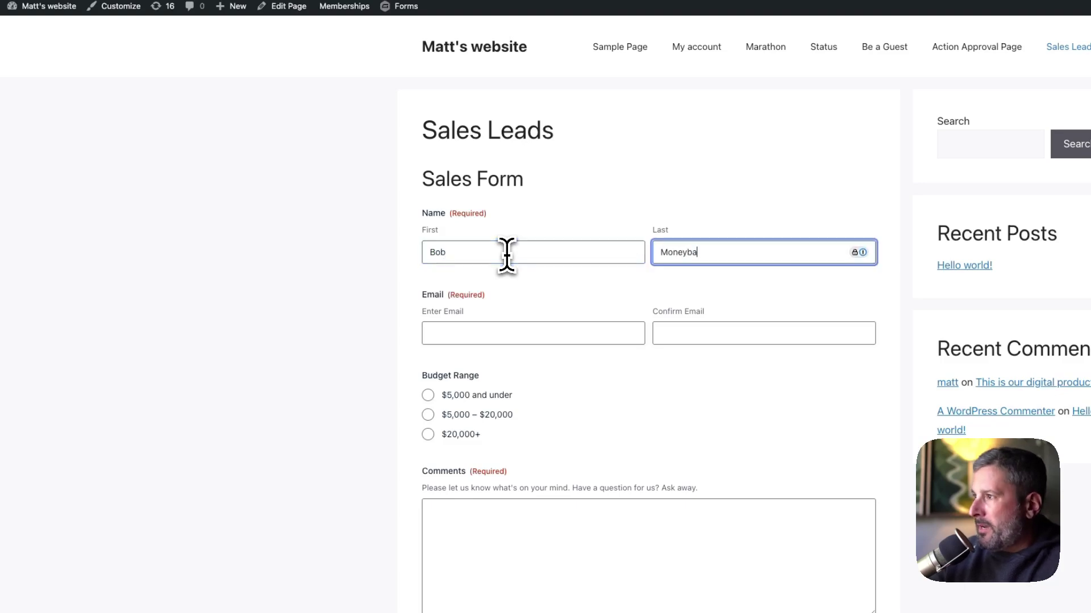
left_click(453, 325)
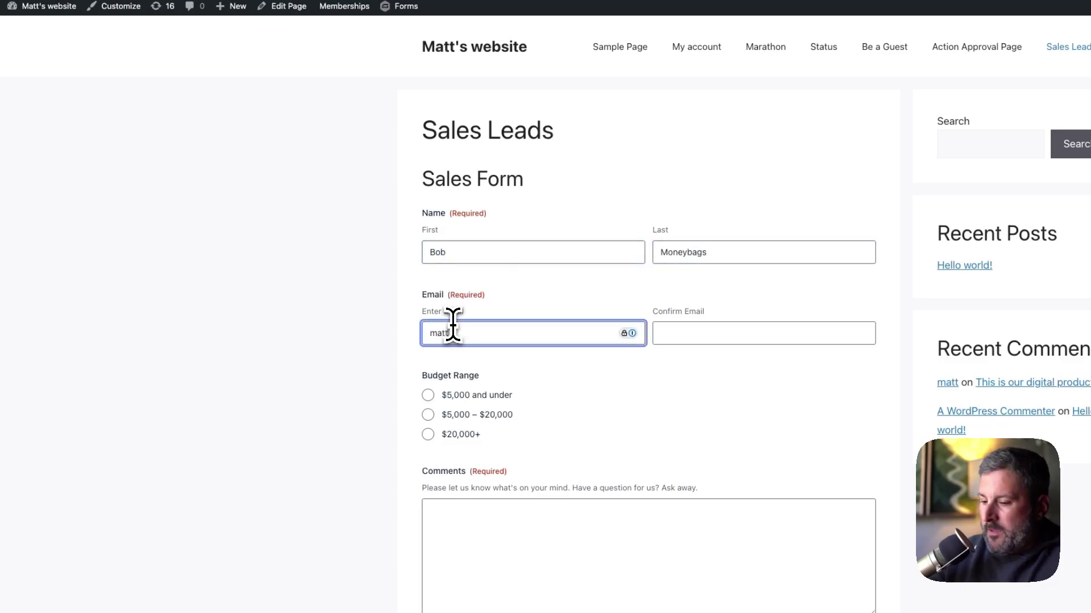
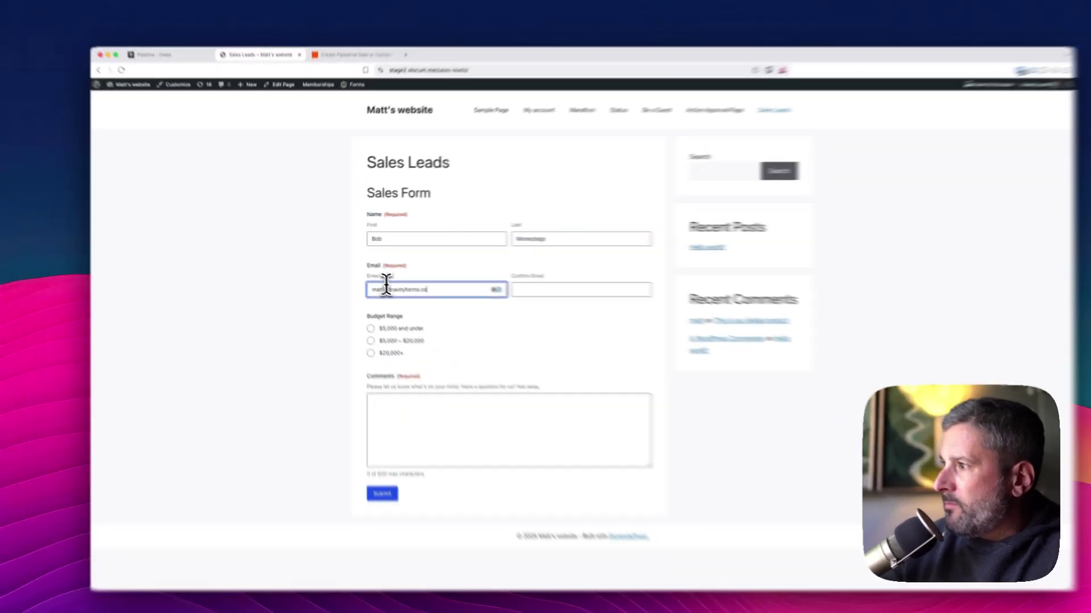
key("Tab")
type("mat")
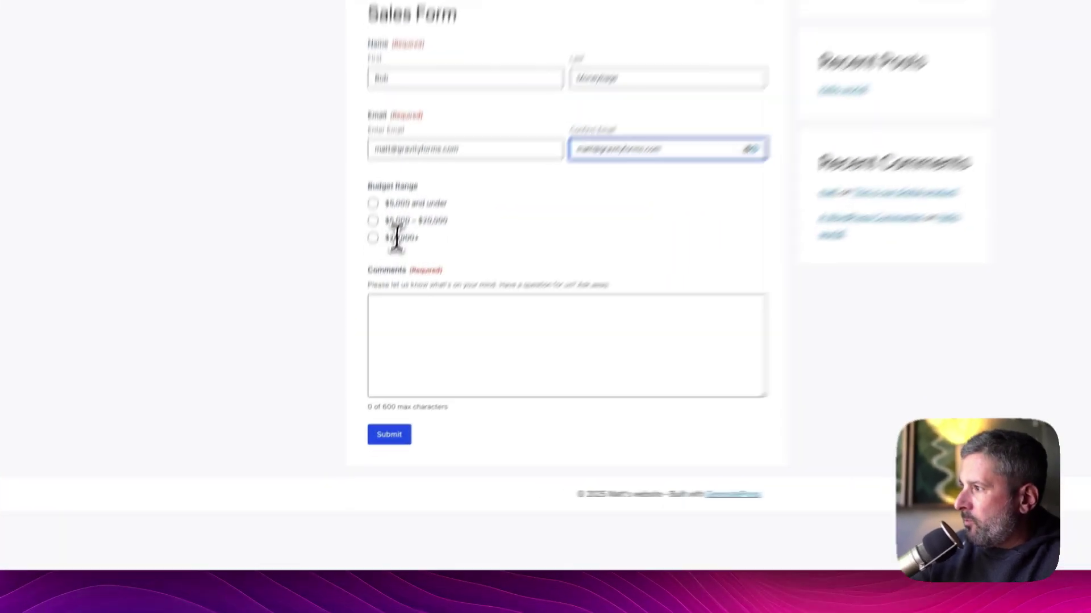
left_click(359, 337)
left_click(402, 396)
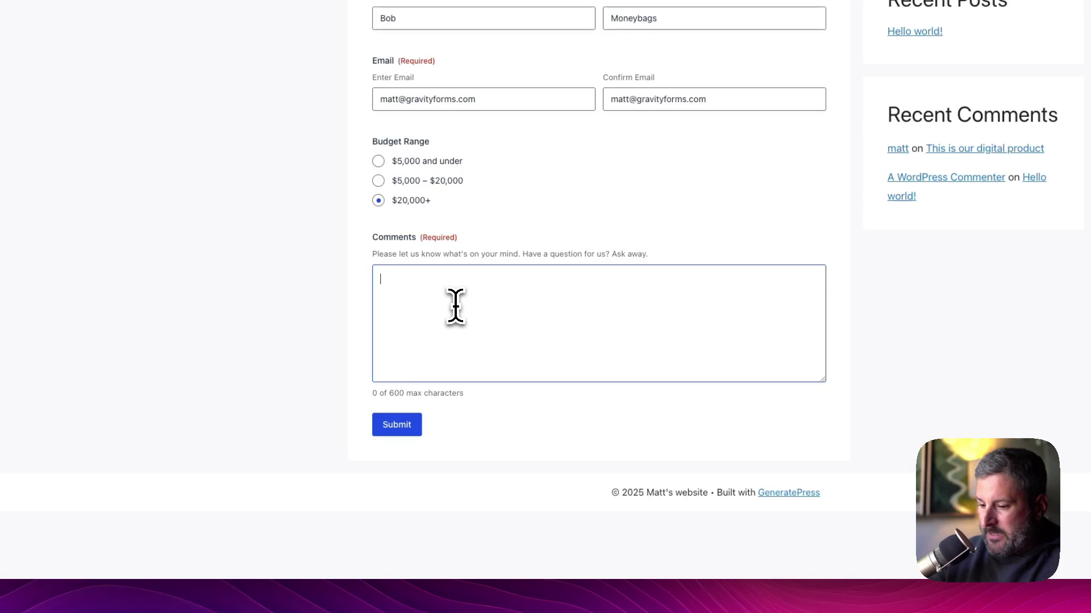
type("This my sales form")
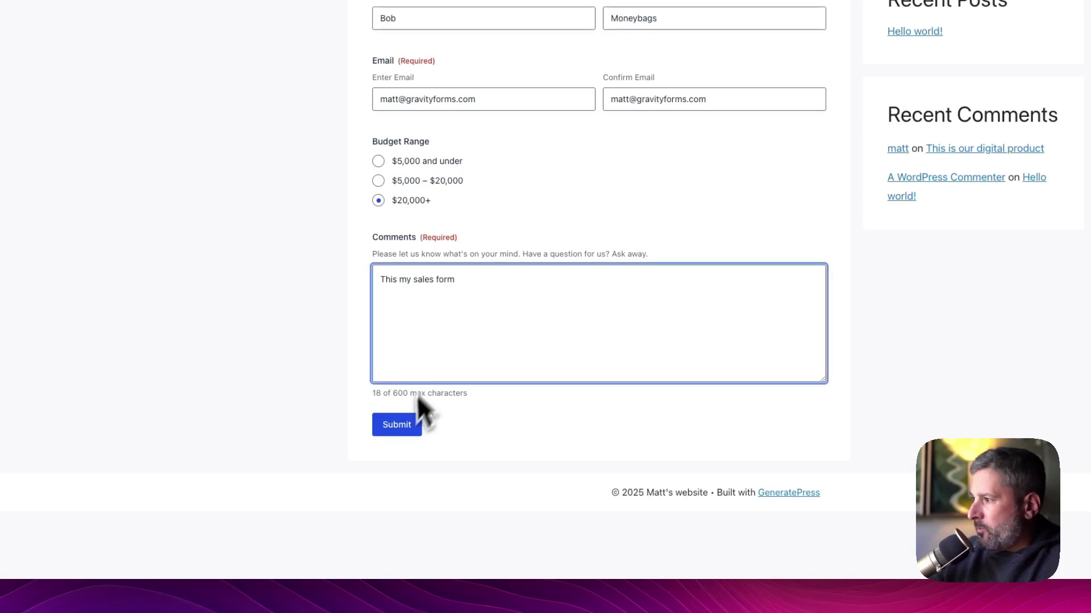
left_click(401, 426)
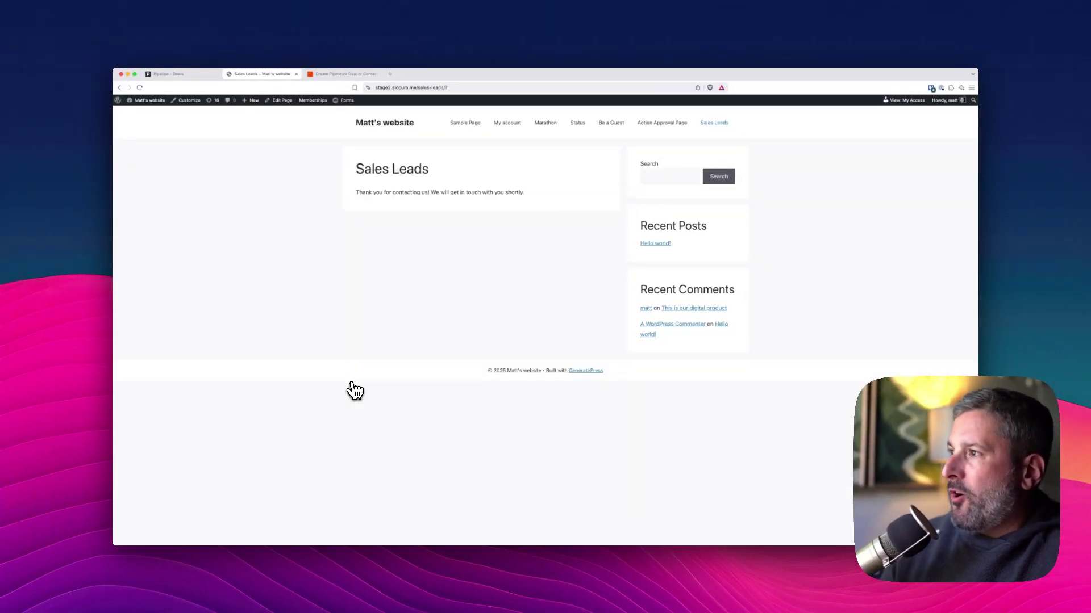
Refresh the Zap runs list to confirm a second successful run, then go to Pipedrive's deals board
left_click(345, 74)
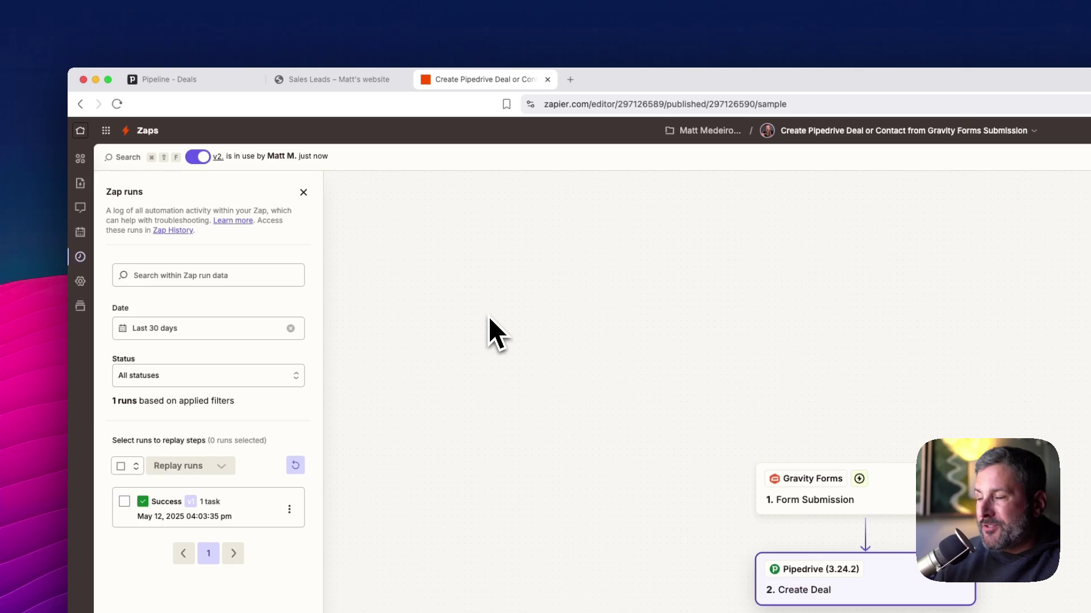
left_click(296, 466)
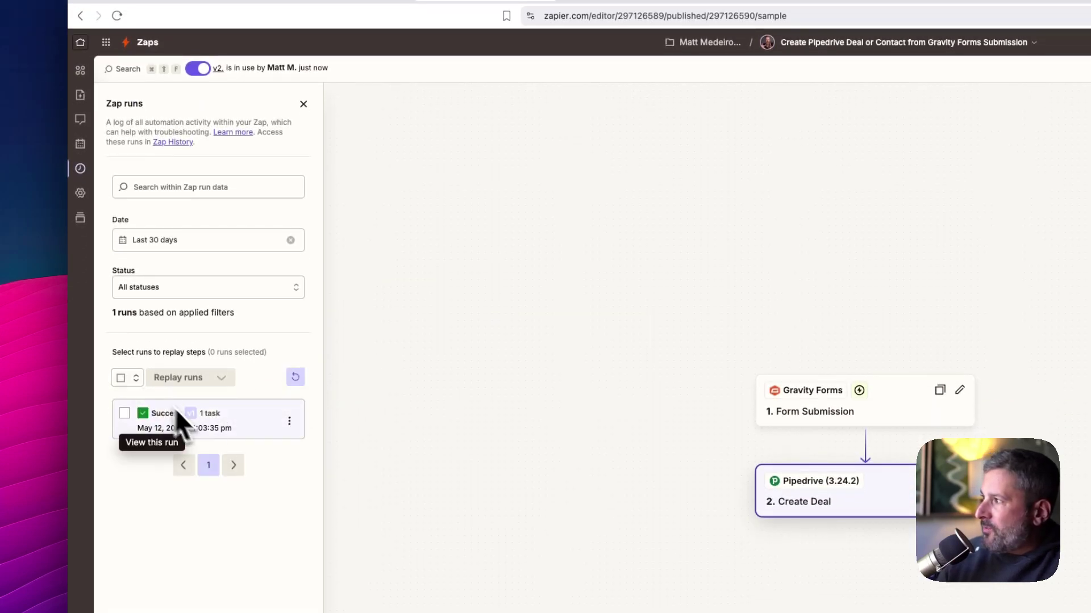
left_click(295, 377)
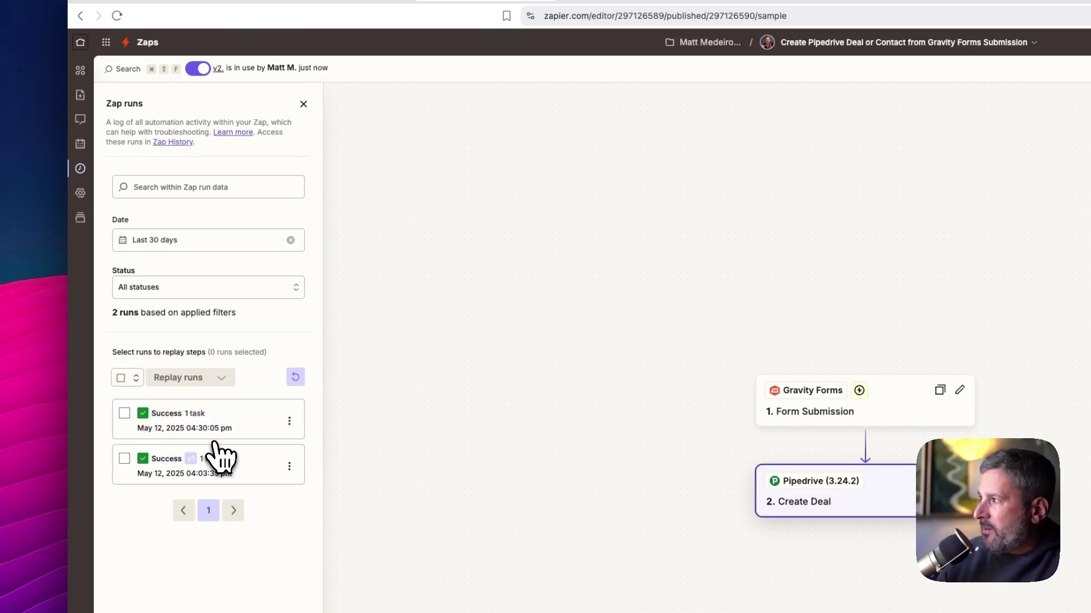
left_click(214, 80)
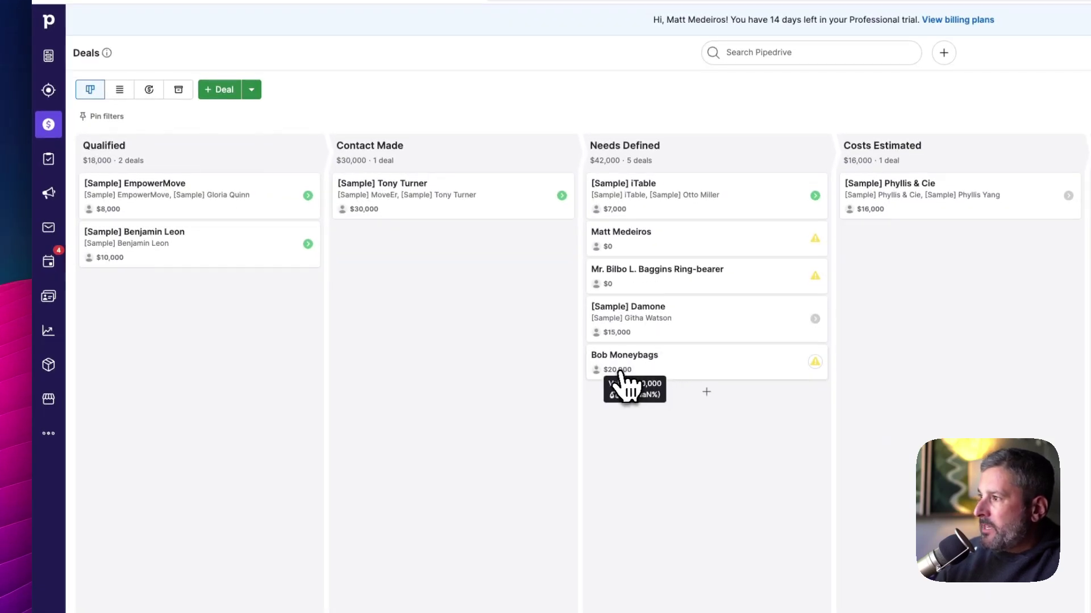
Open the new $20,000 deal card in the Needs Defined column
left_click(644, 373)
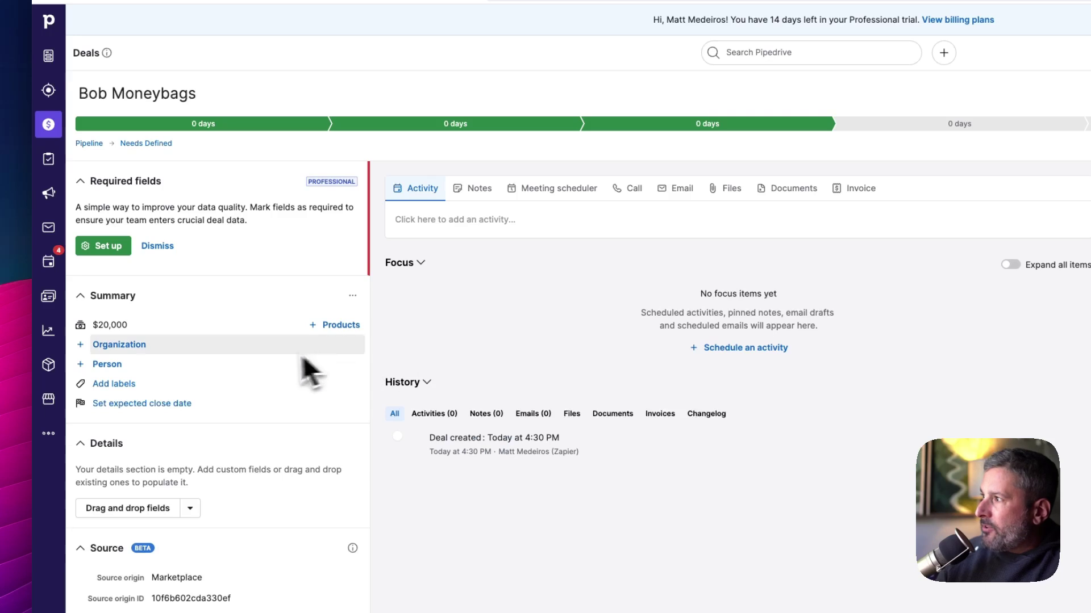